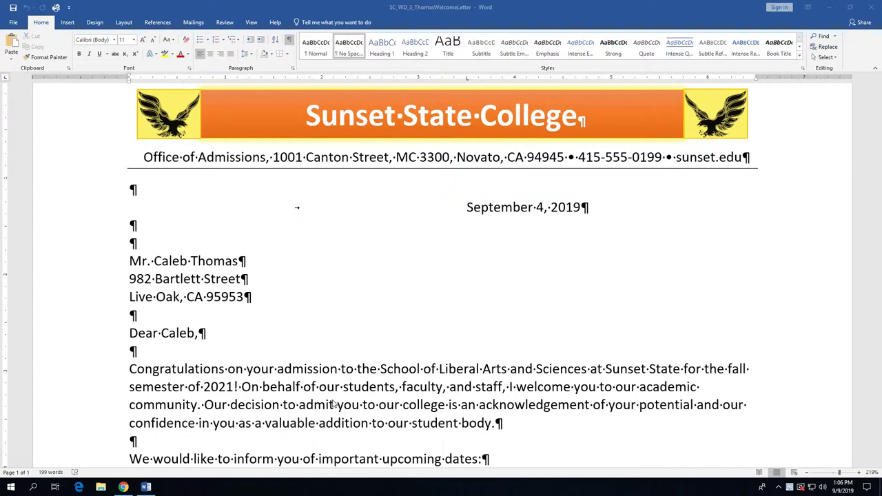
Insert a page break at the end of the letter, after the "Director of Admissions" line
scroll(472, 371, down, 3)
scroll(472, 371, down, 7)
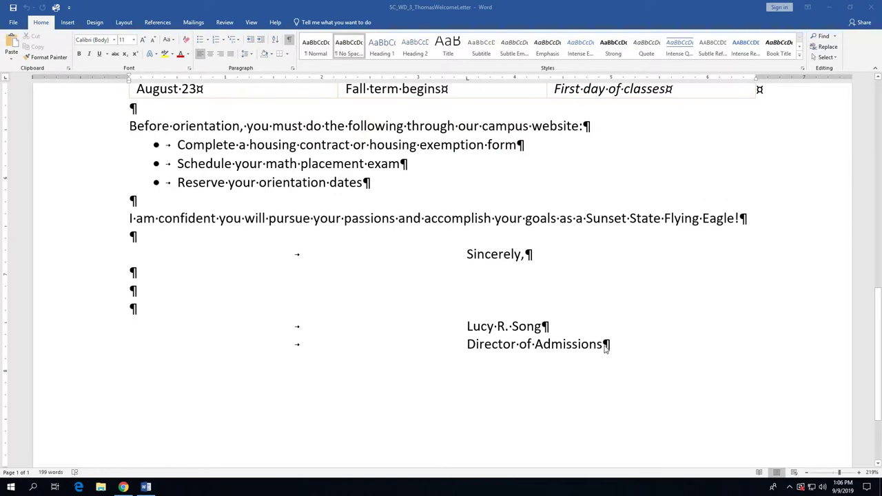
click(607, 346)
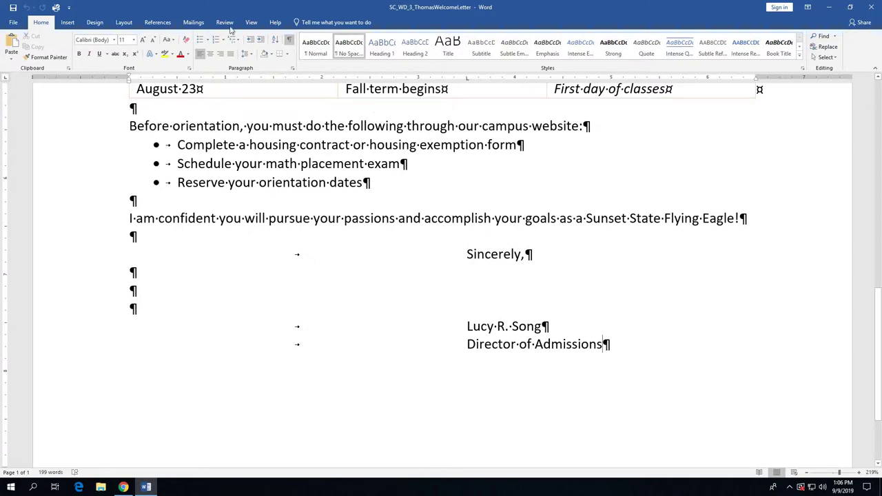
click(67, 22)
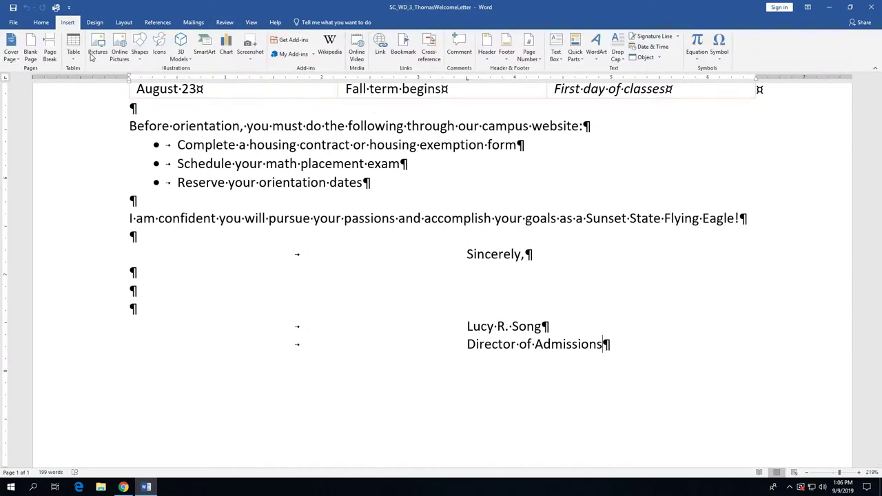
click(49, 55)
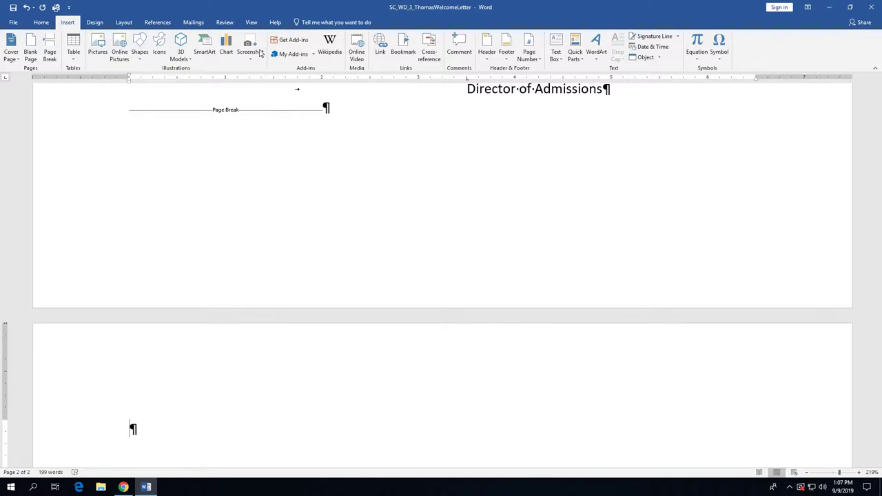
Format the new page's empty paragraph as centered, bold, 36 pt text in Orange, Accent 2, Darker 25%
click(49, 23)
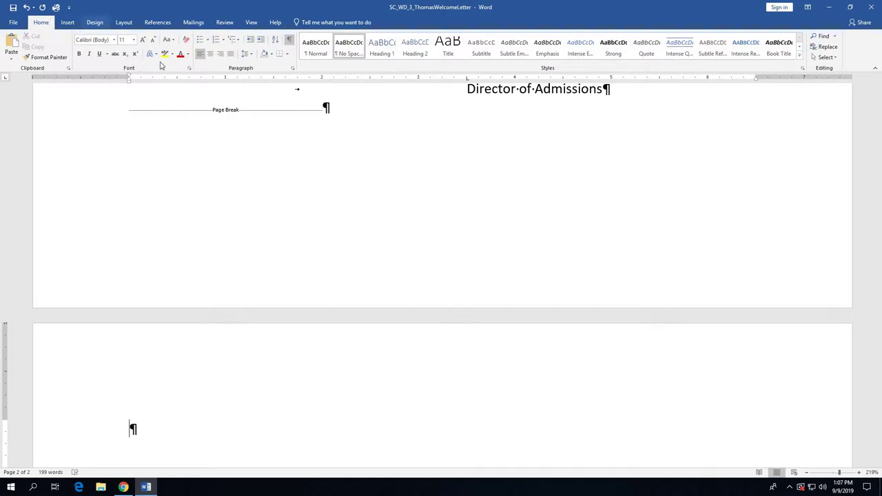
click(210, 54)
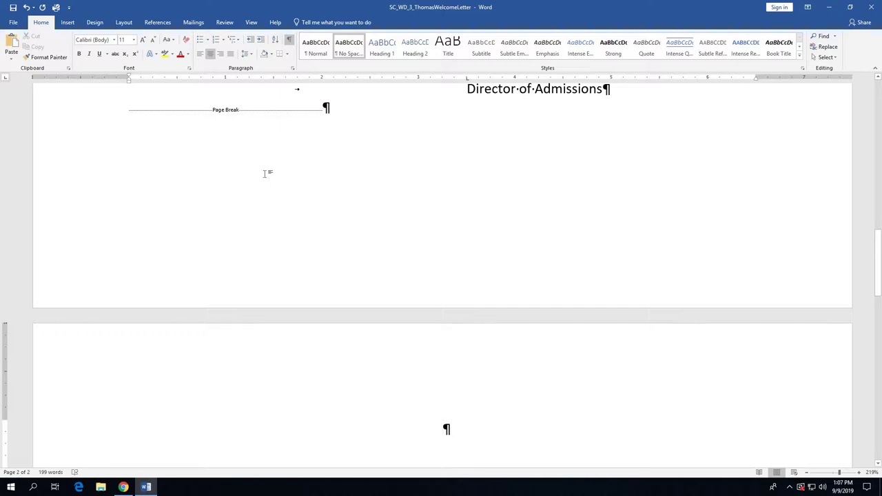
click(78, 53)
click(135, 40)
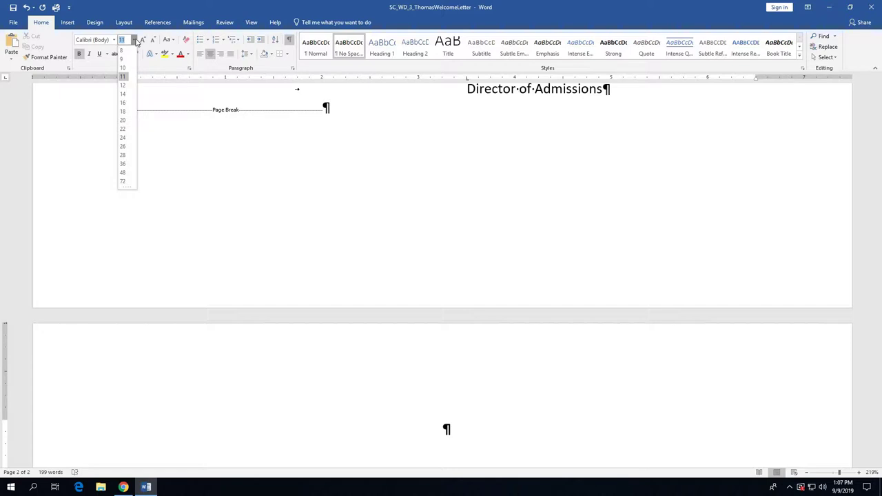
click(121, 165)
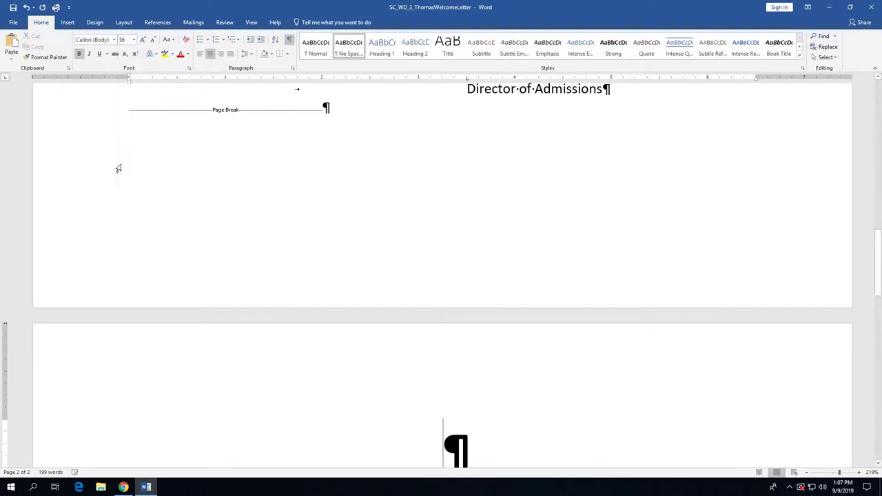
click(187, 55)
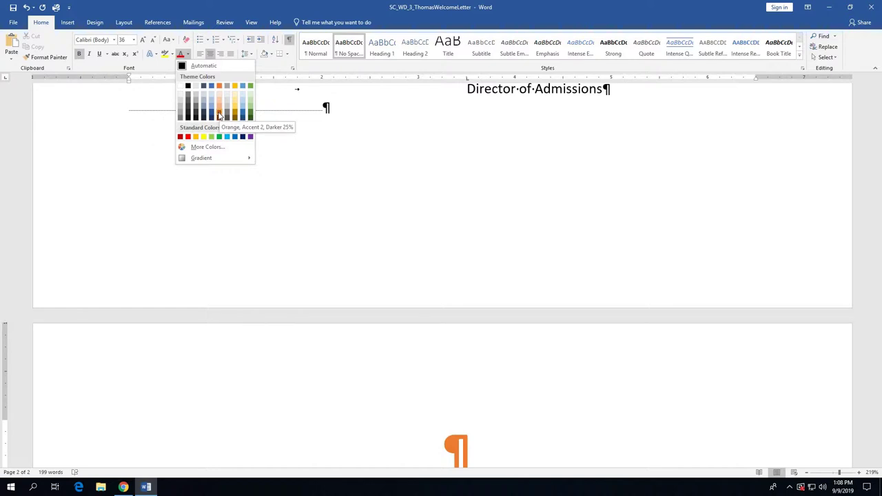
click(219, 116)
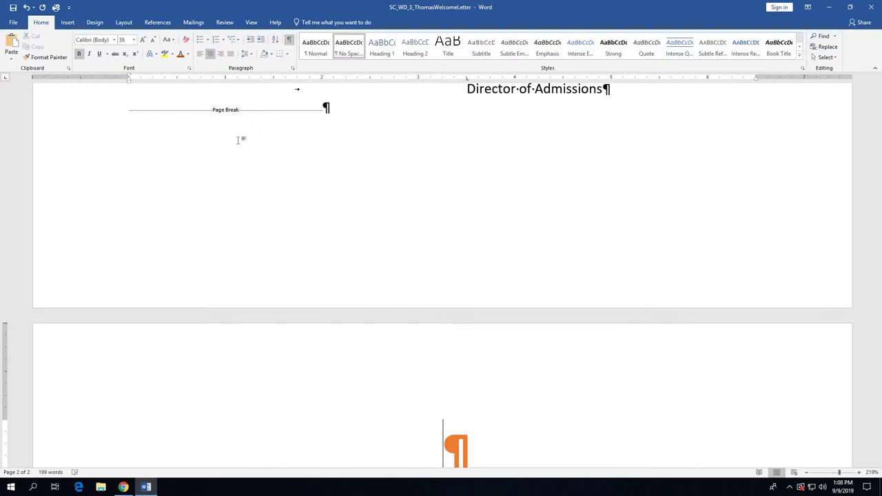
Enter "Orientation and Registration" as the new page's first title line and start a second line
text(O)
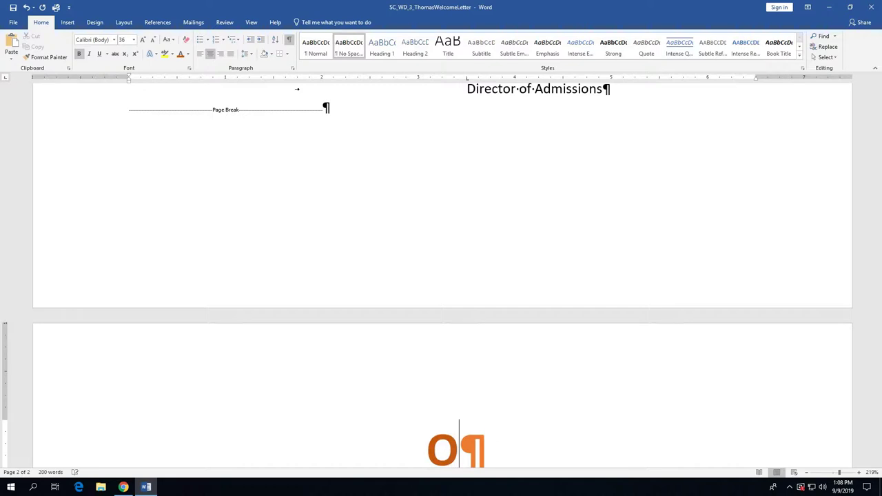
text(rientation)
scroll(290, 161, down, 3)
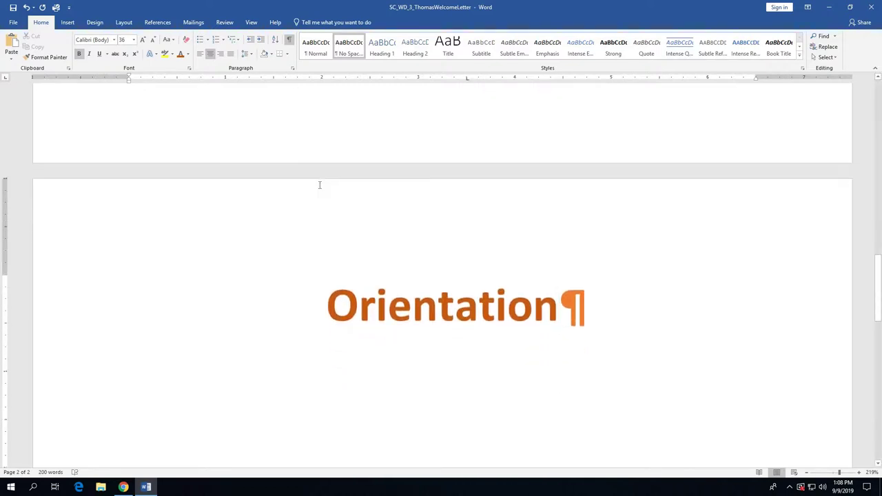
scroll(319, 184, down, 1)
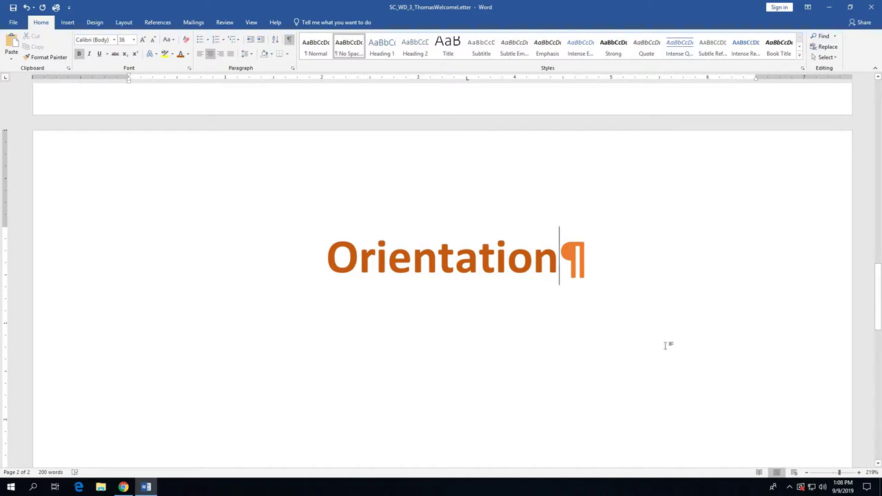
text(and Registrationg)
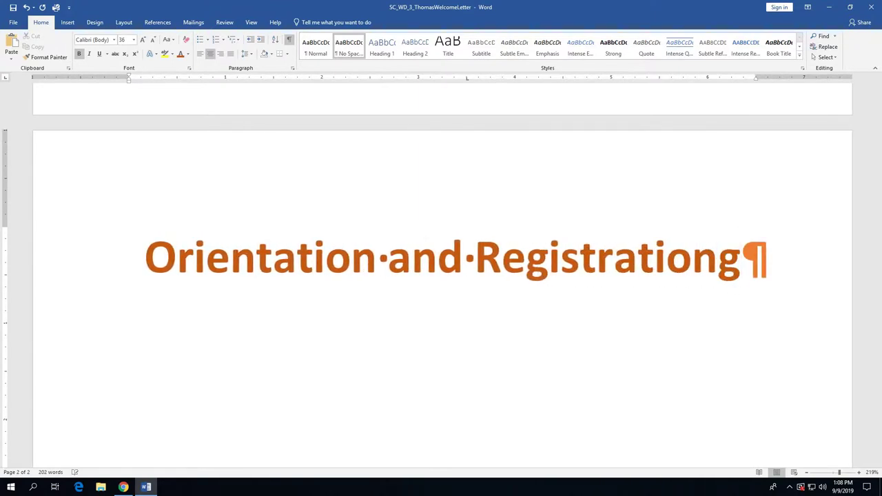
key(BackSpace)
key(Return)
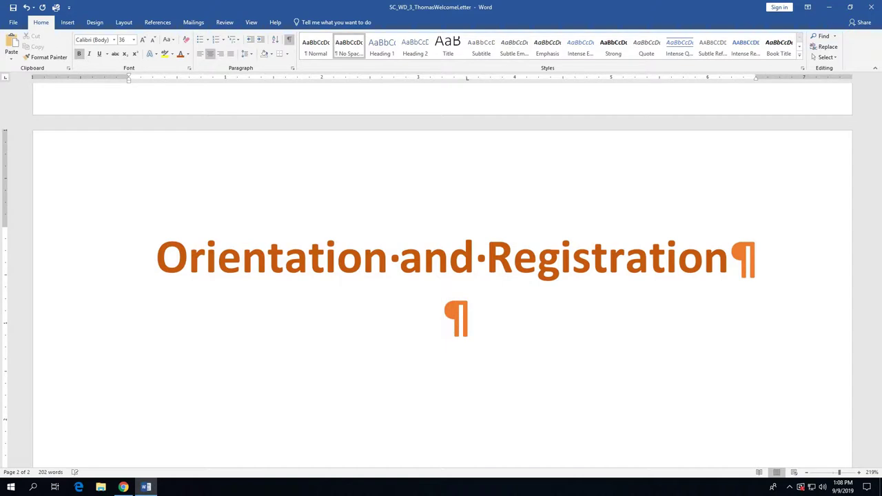
Enter "Student Schedule" as the second title line
text(Student )
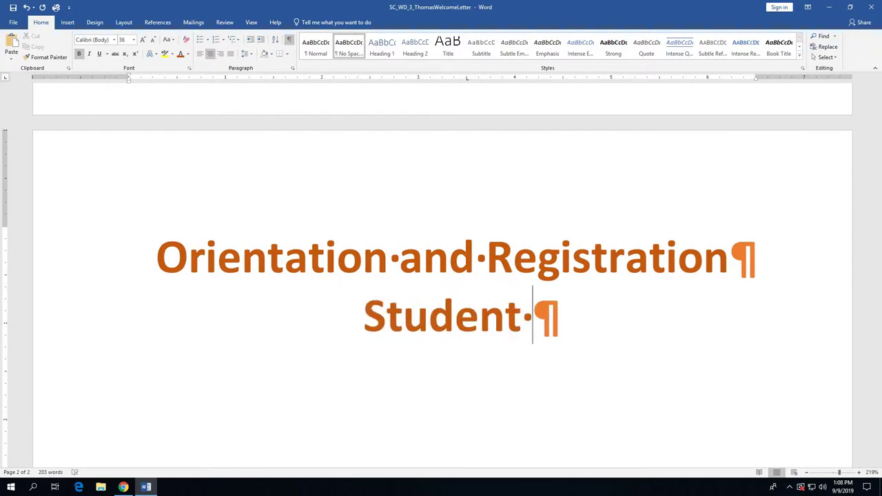
text(C)
key(BackSpace)
text(Sched)
key(BackSpace)
text(edu)
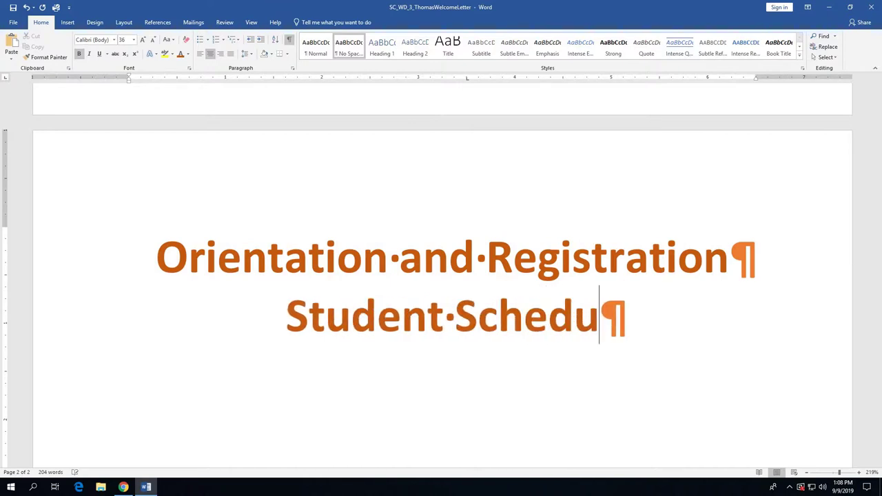
text(le)
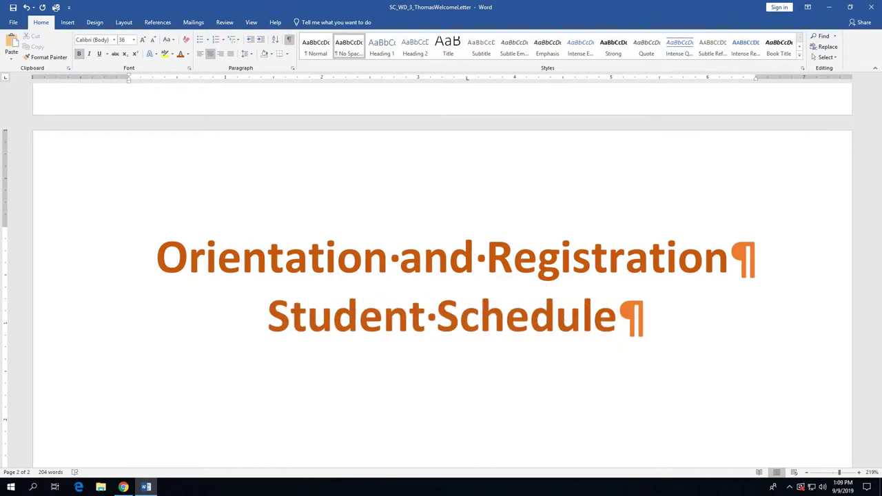
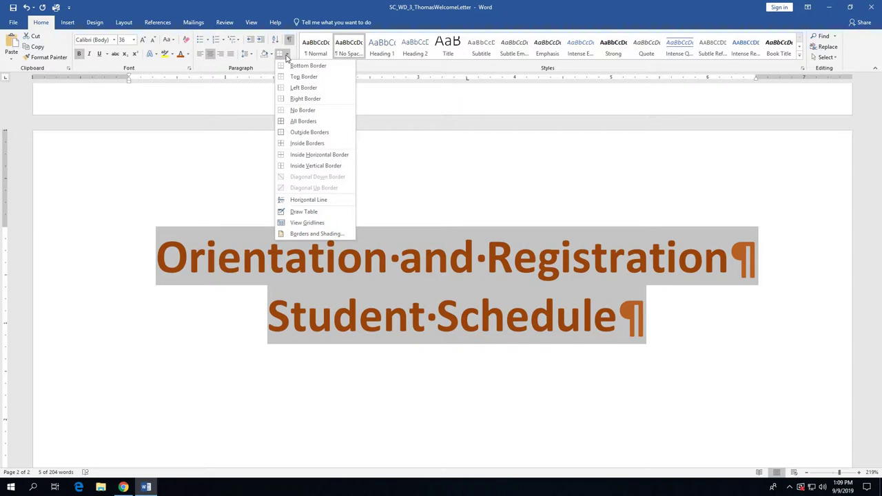
Apply a Box border to both title lines with a dash-dot line style, orange color and 2 ¼ pt width
click(302, 234)
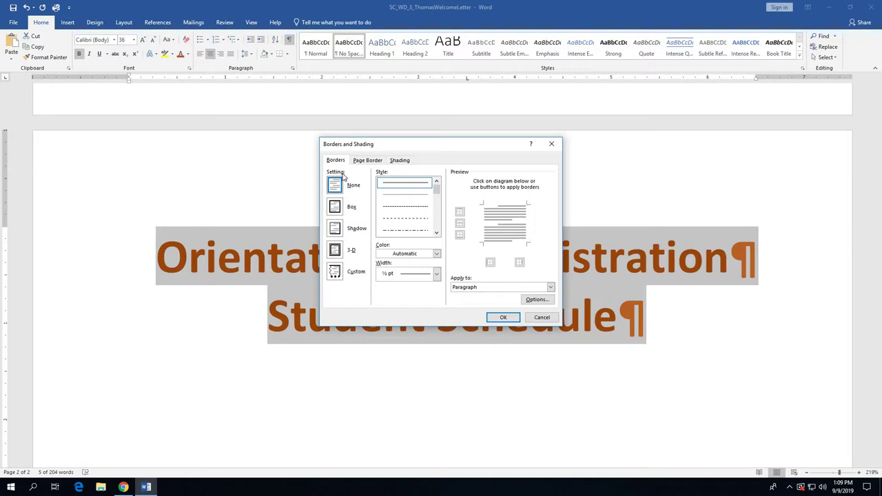
click(334, 207)
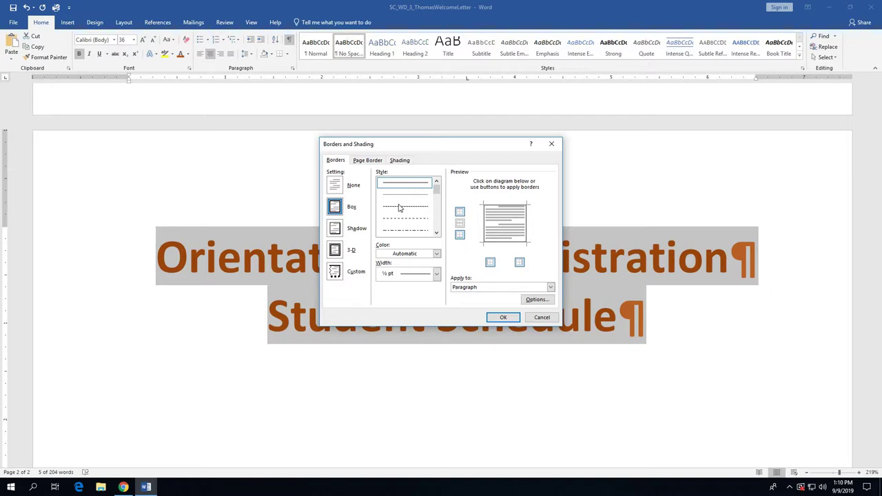
click(397, 231)
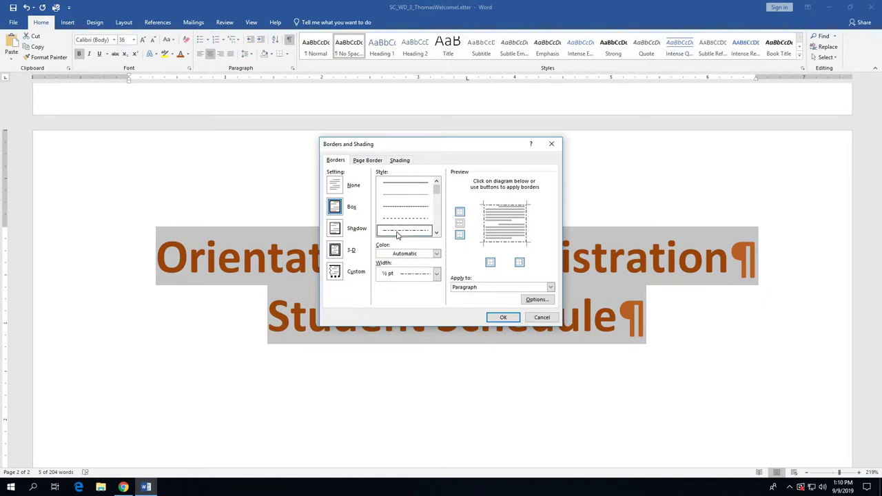
click(437, 254)
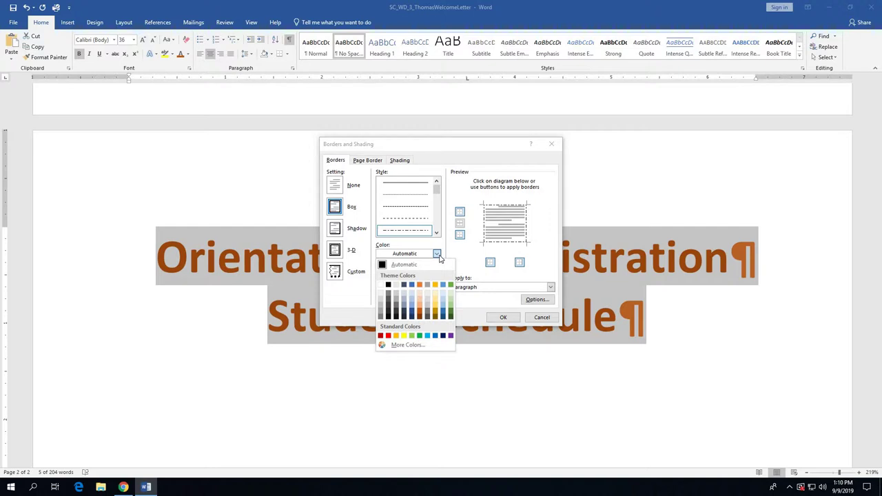
click(419, 285)
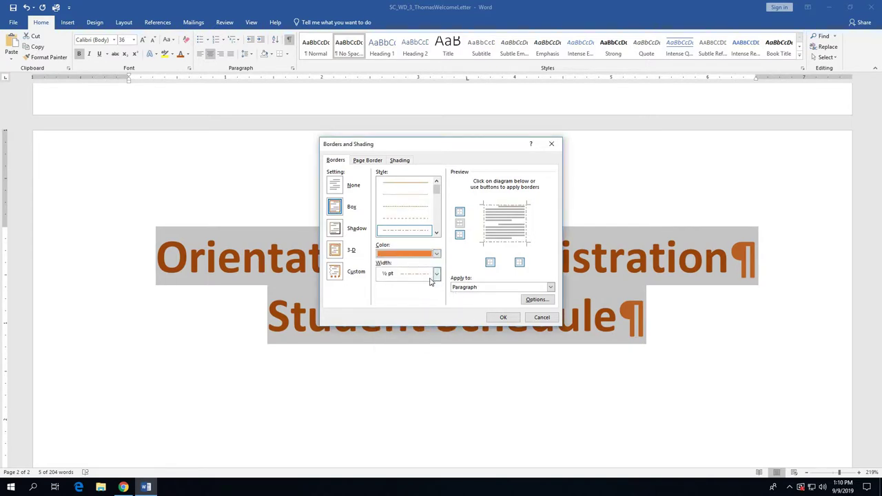
click(436, 274)
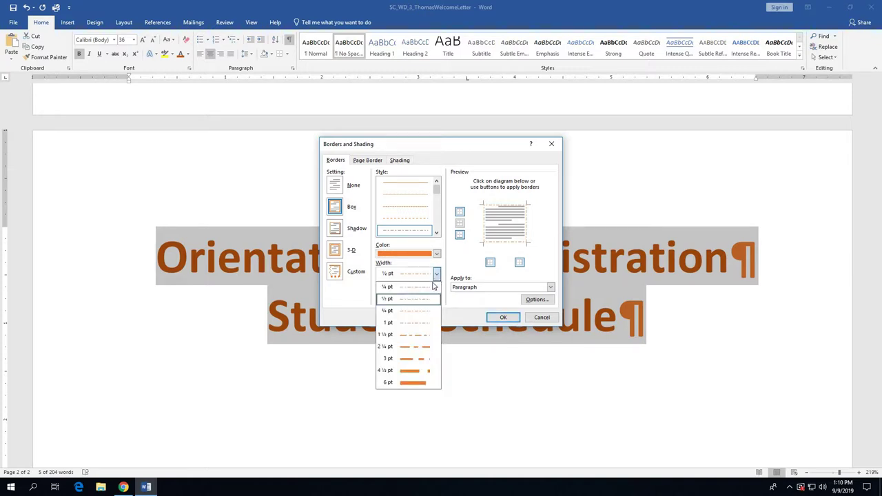
click(418, 352)
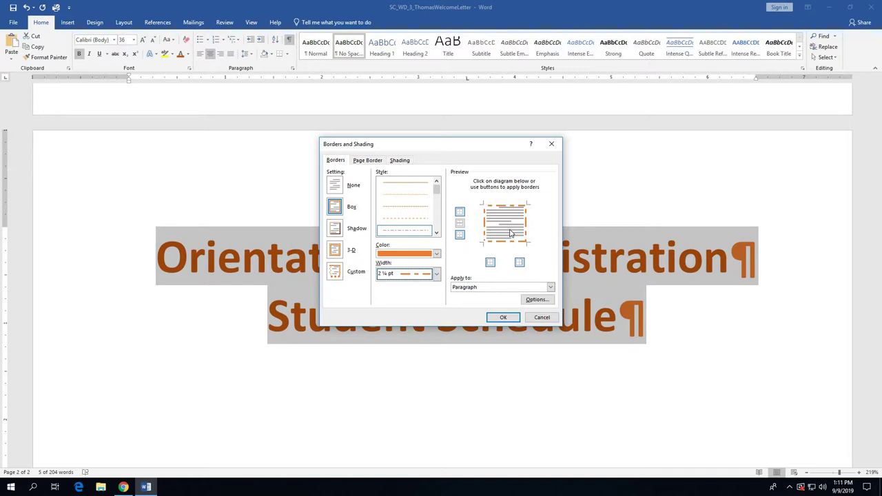
click(504, 317)
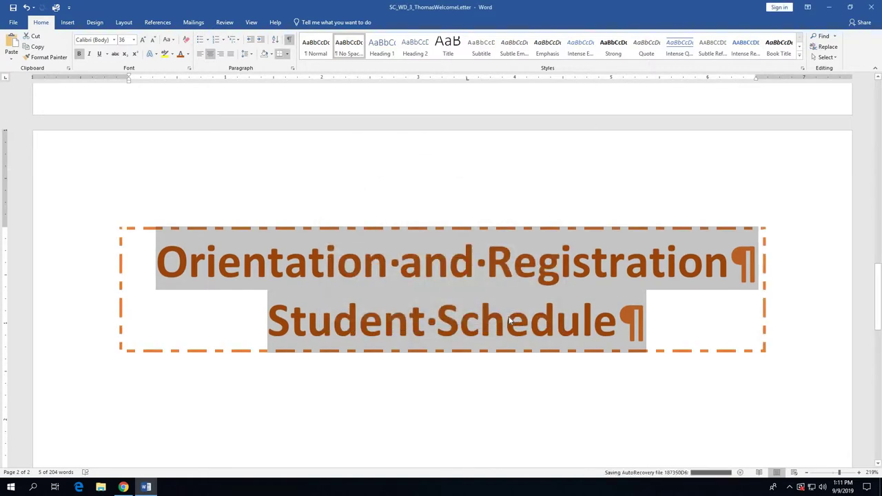
click(457, 267)
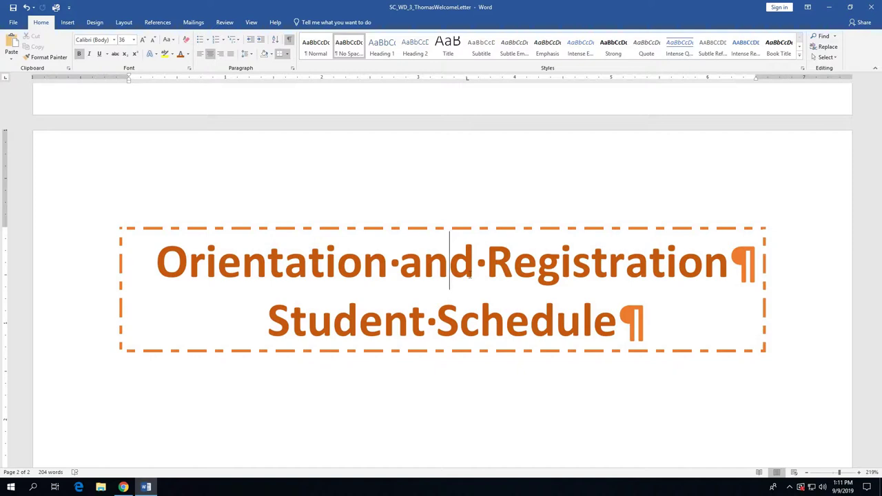
Add a paragraph below the title, clear its formatting, and set it to the No Spacing style at 14 pt
click(619, 323)
key(Return)
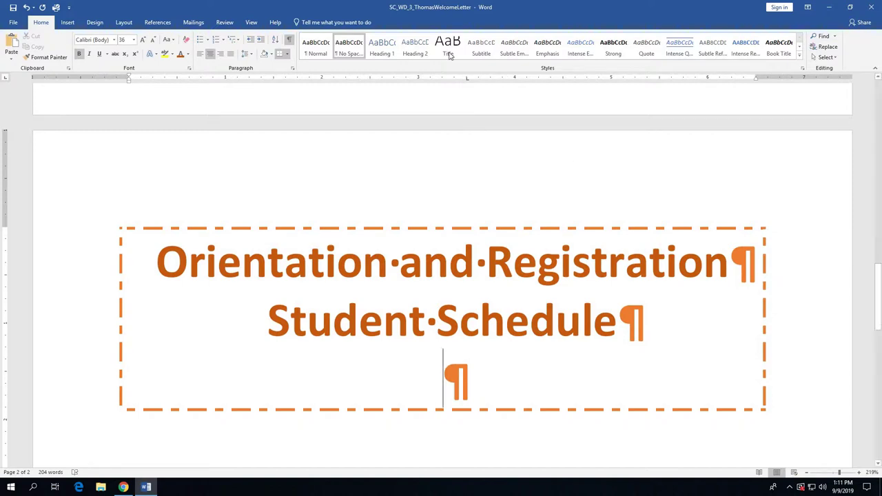
click(186, 43)
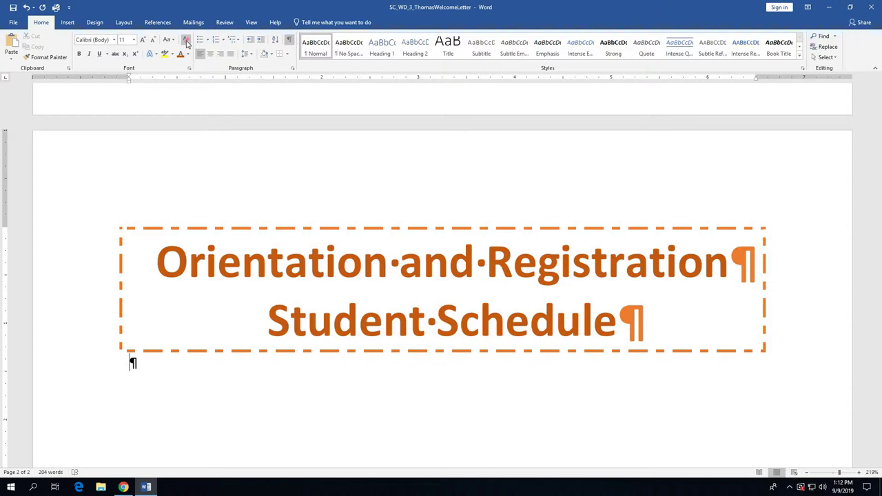
click(343, 46)
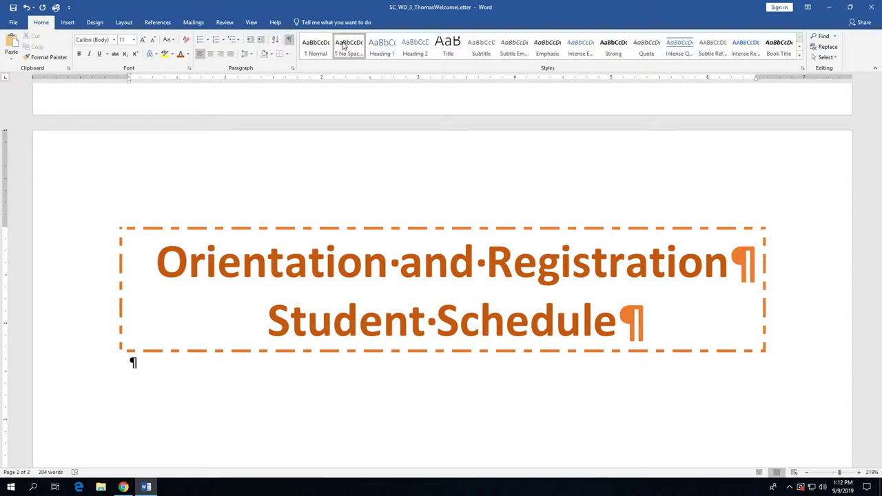
click(133, 40)
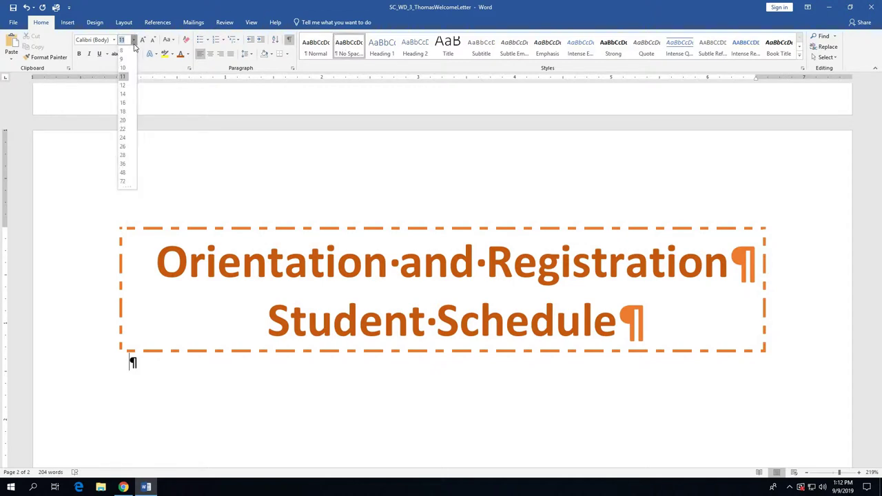
click(123, 94)
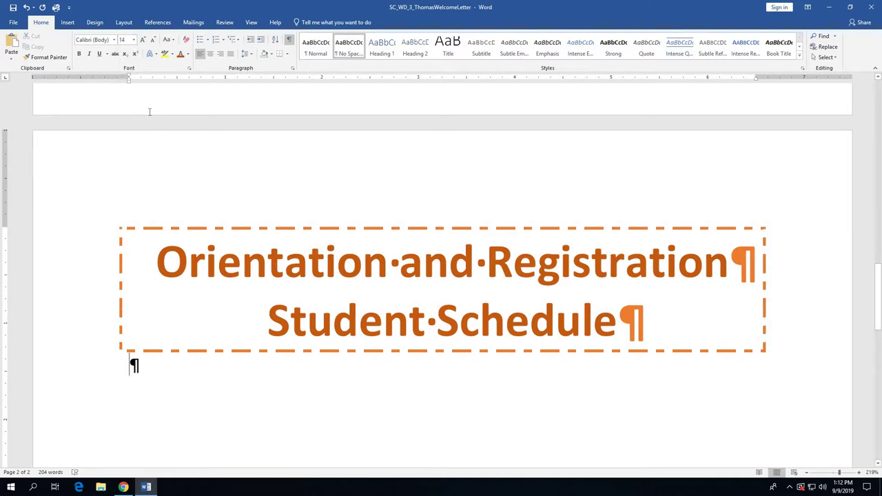
Leave a blank line below the title and begin the body paragraph with "We look forward to meeting you!"
key(Return)
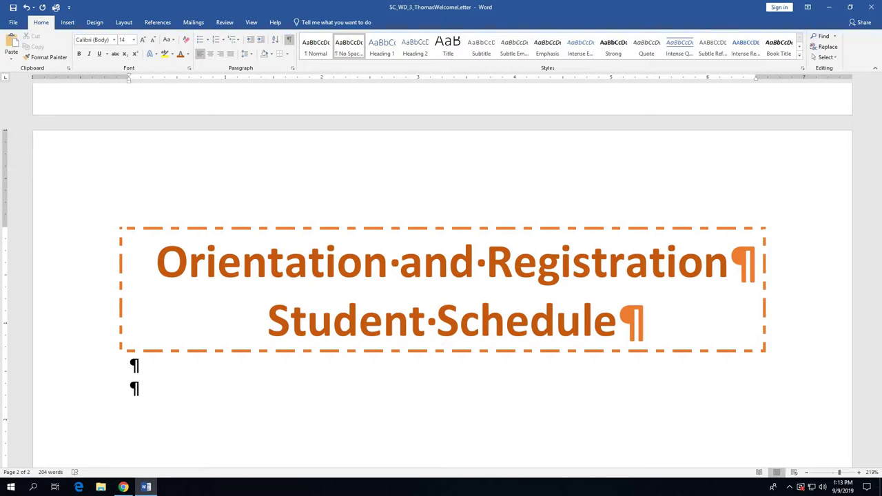
text(We look )
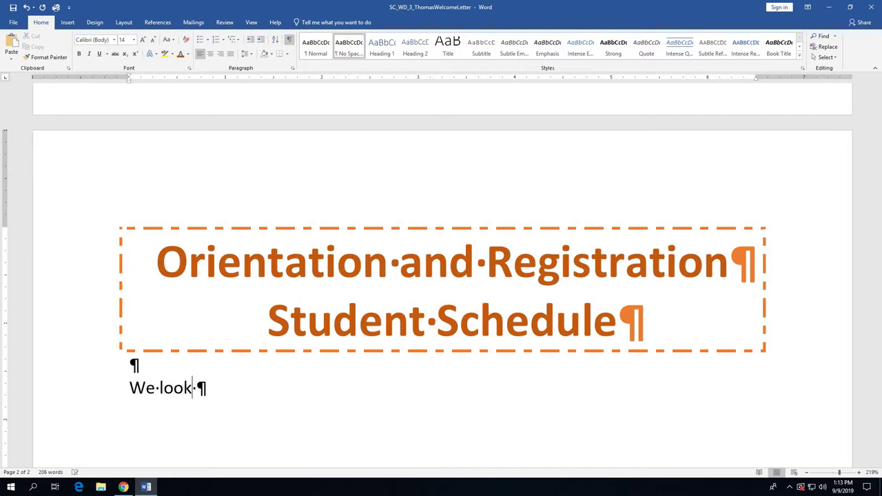
text(forw)
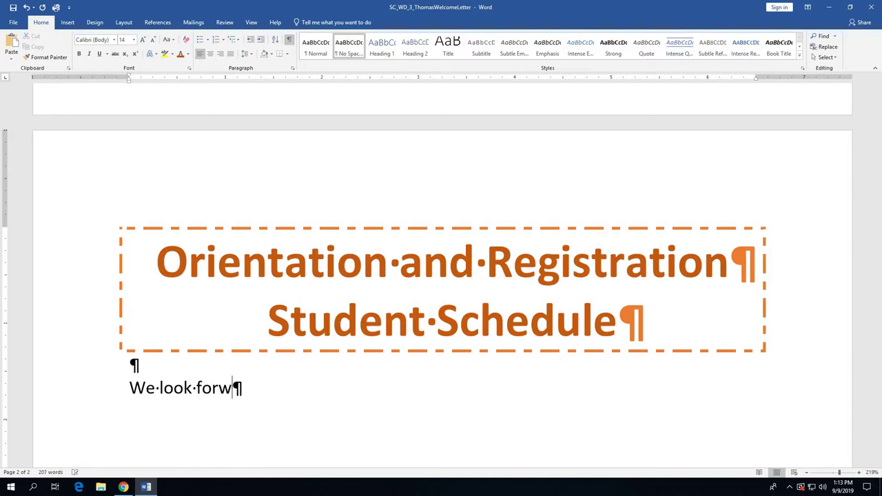
text(ard to ee)
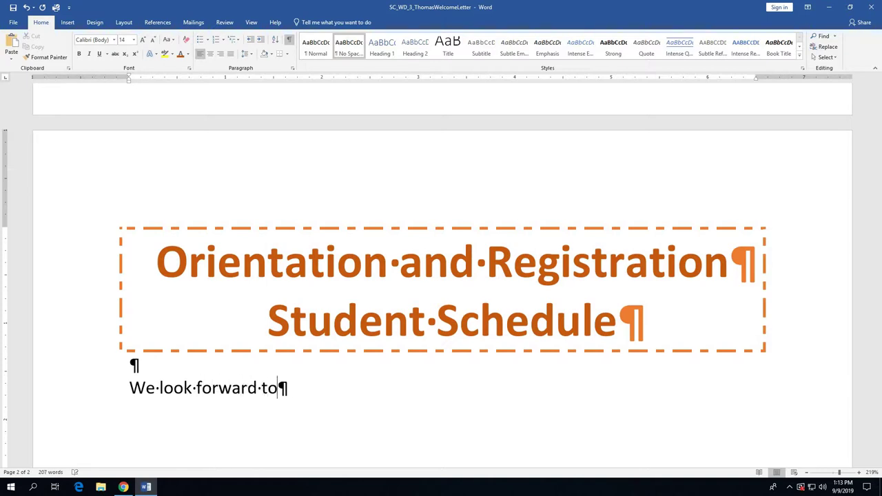
key(BackSpace)
key(BackSpace)
text(meet)
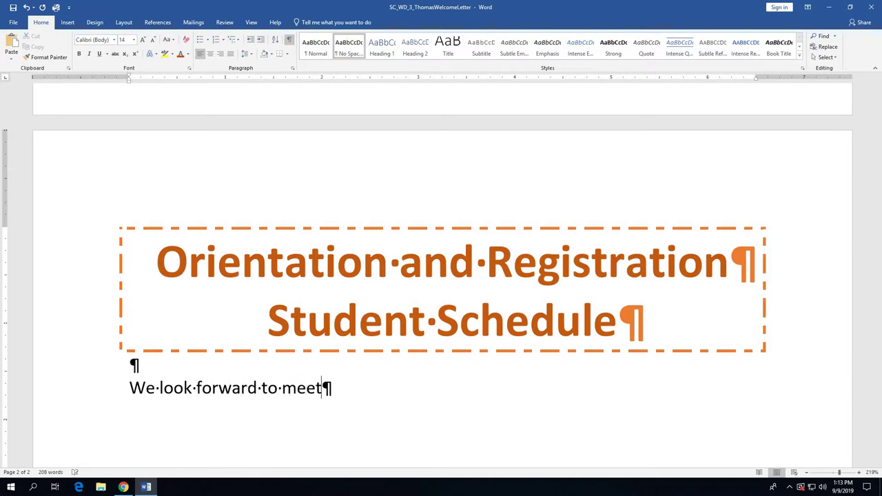
text(ing you! )
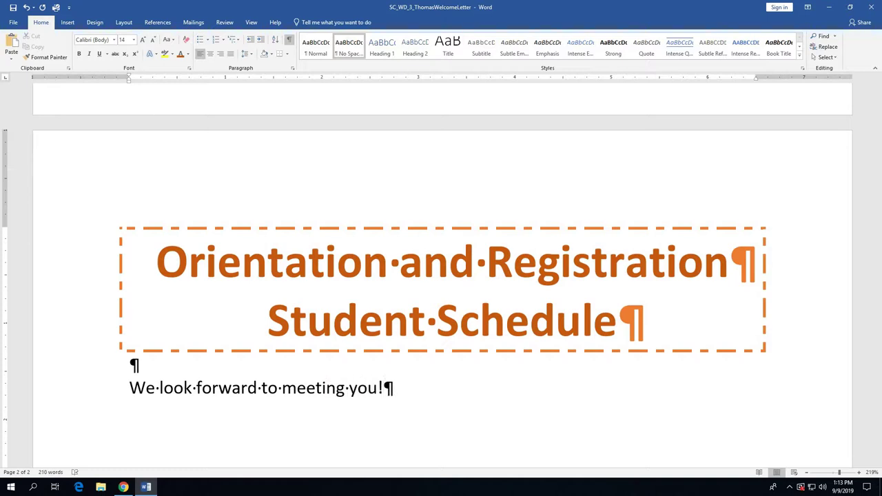
Continue the paragraph with "Below you will find a general schedule for the two days you will be on campus"
text(Below)
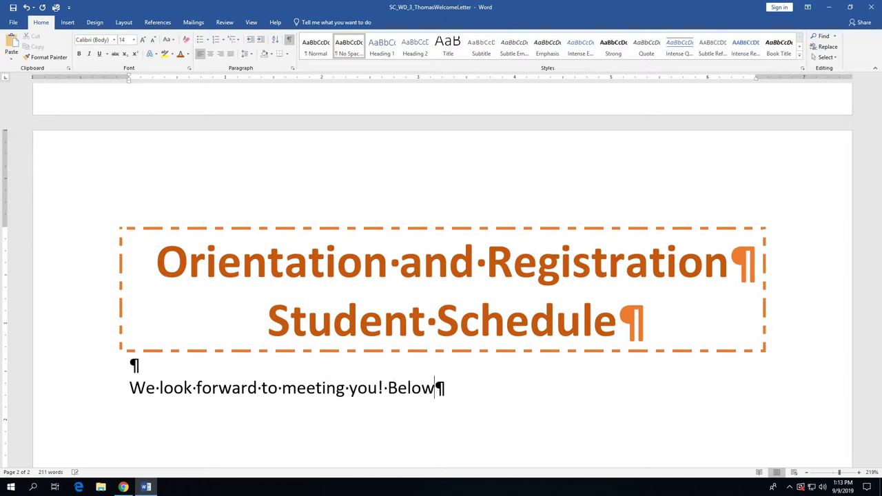
text( you will )
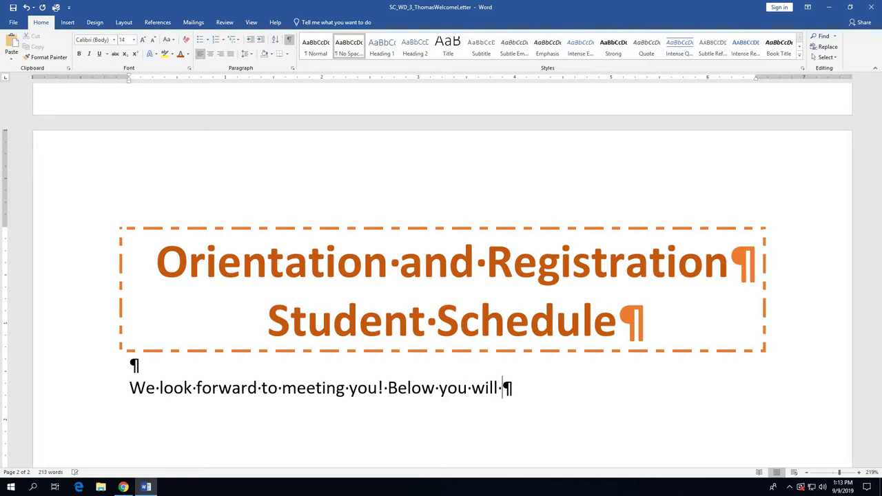
text(find a ge)
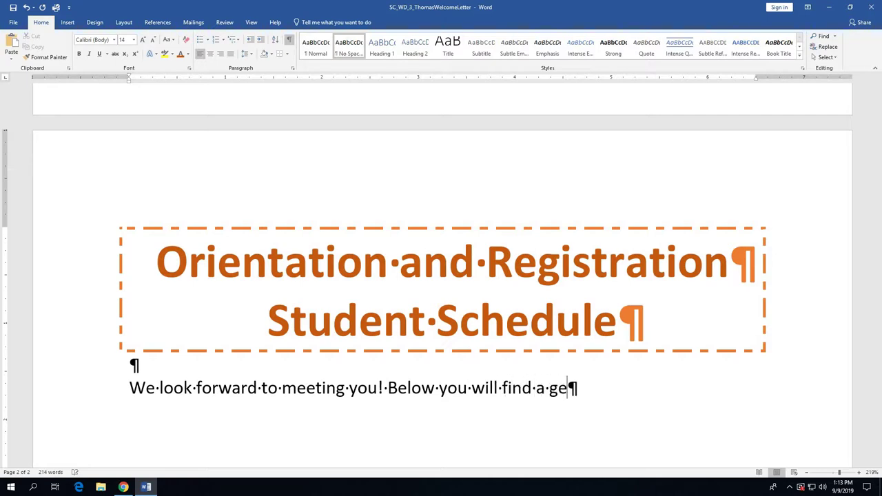
text(neral schedu)
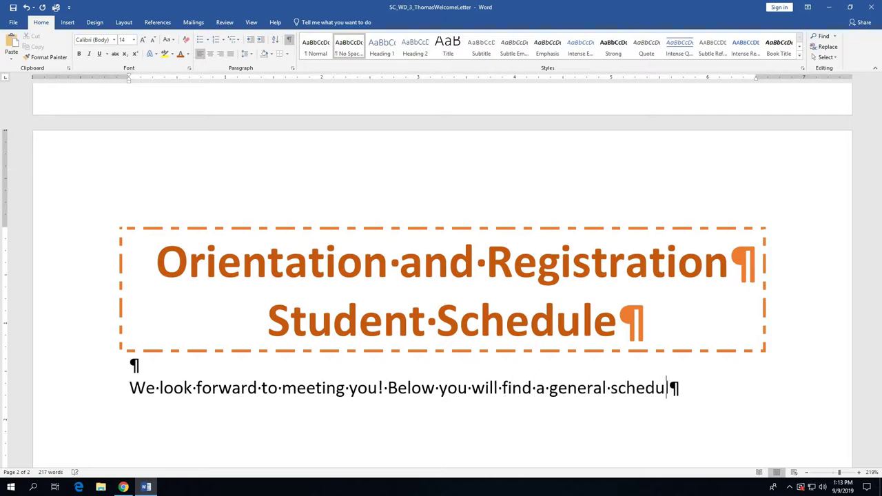
text(le for the )
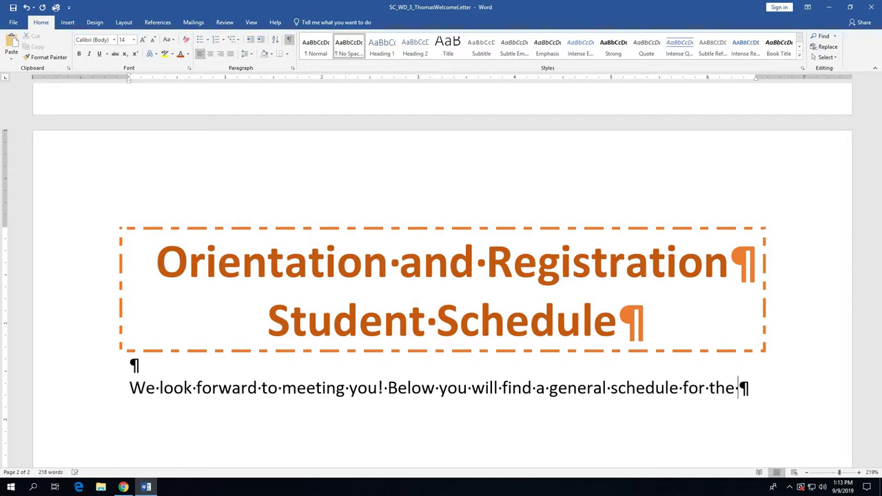
text(two days )
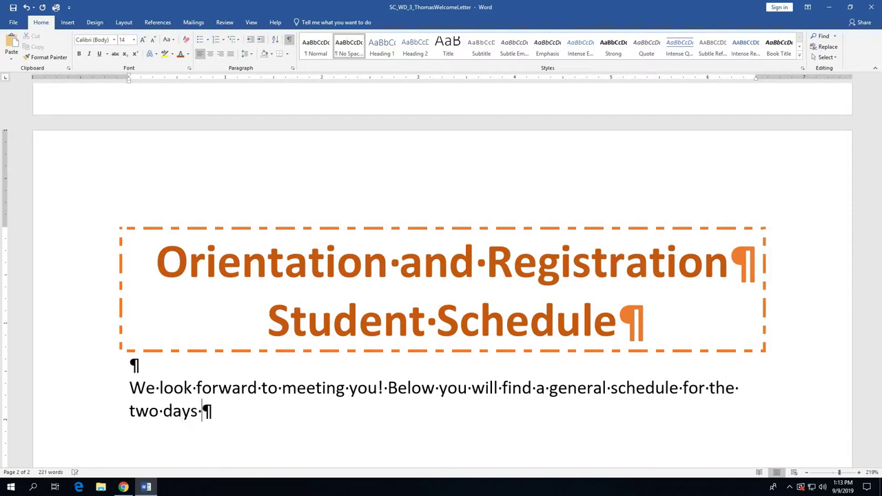
text(you will )
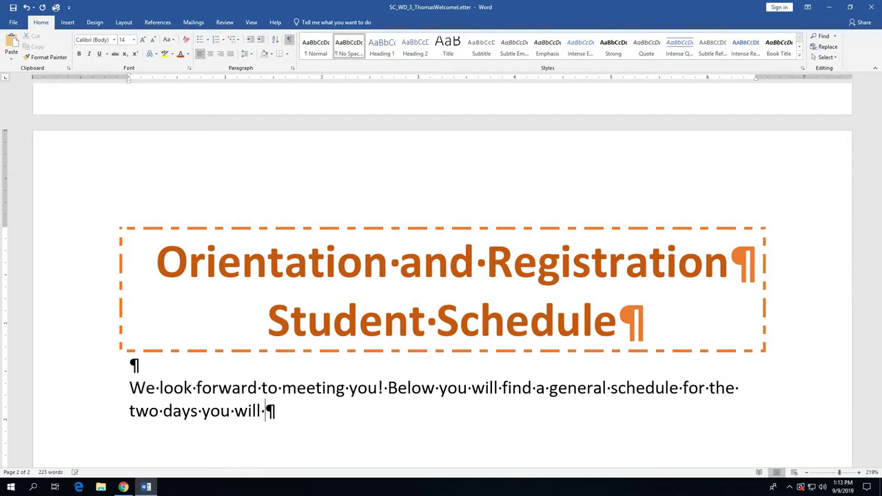
text(be on campus)
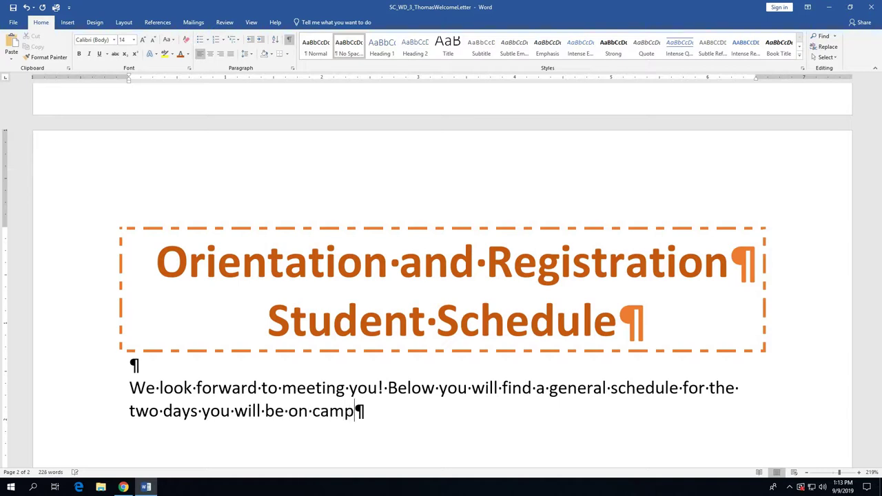
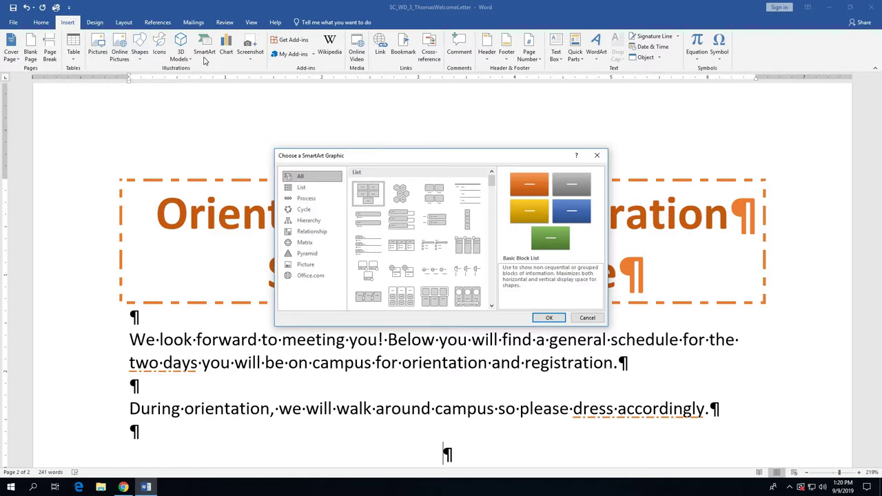
Insert a Grouped List SmartArt graphic from the List category at the centered paragraph below the body text
click(302, 189)
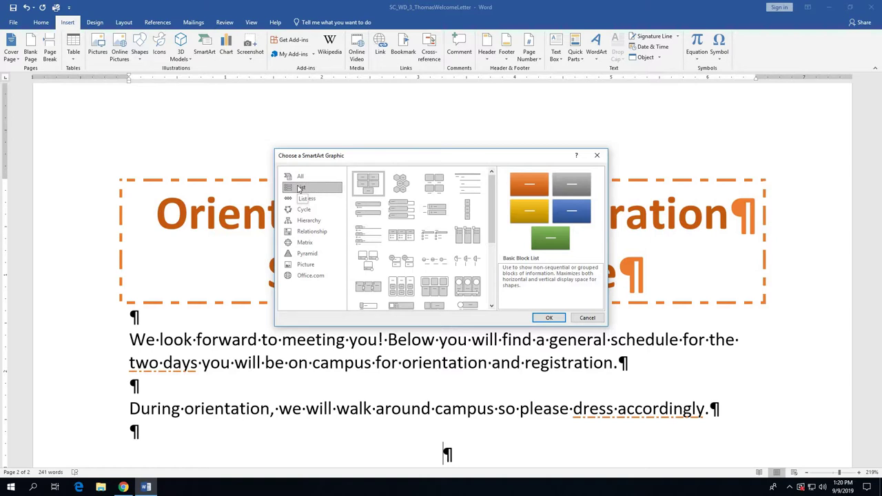
click(401, 285)
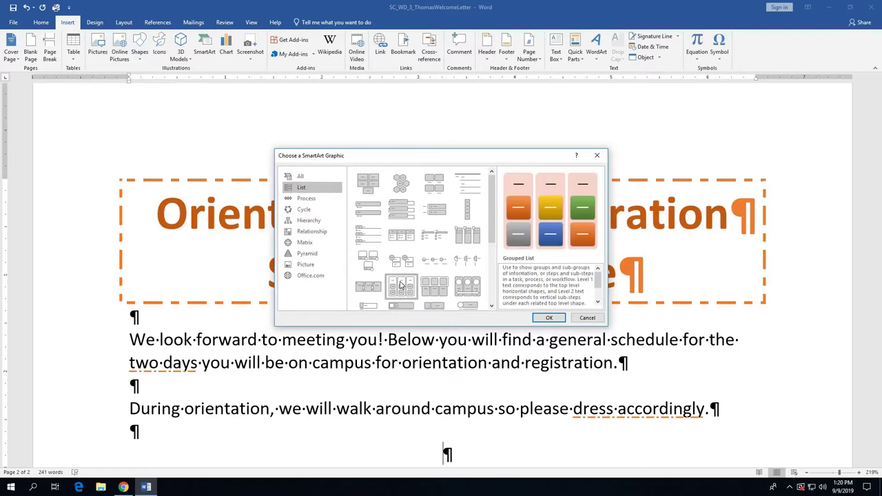
click(544, 318)
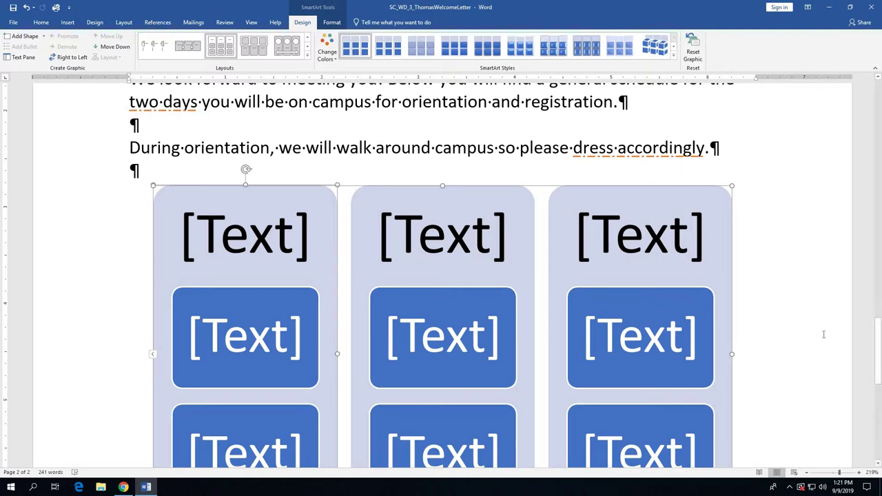
Delete the SmartArt's third column with its boxes, undoing the stray box deletion in the second column
click(713, 187)
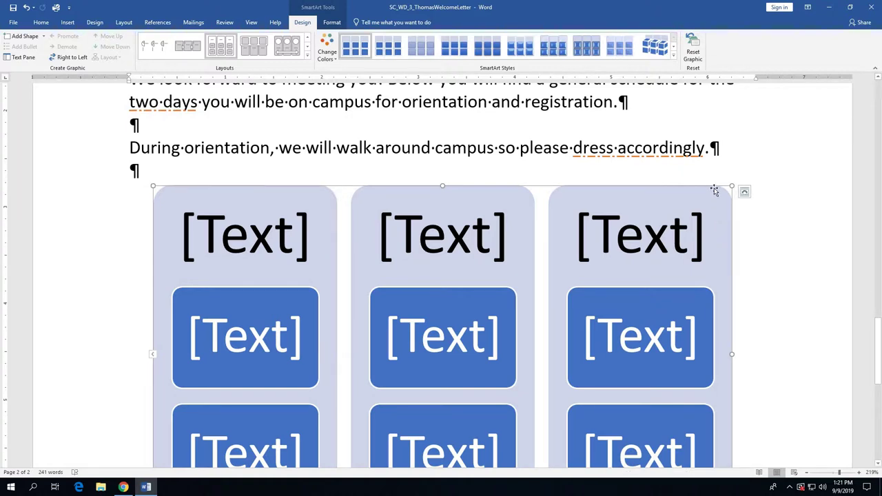
click(694, 317)
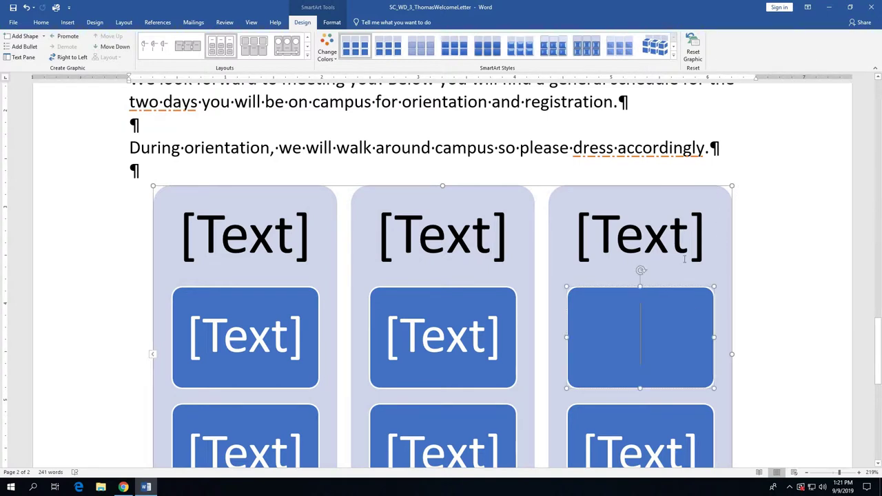
click(720, 254)
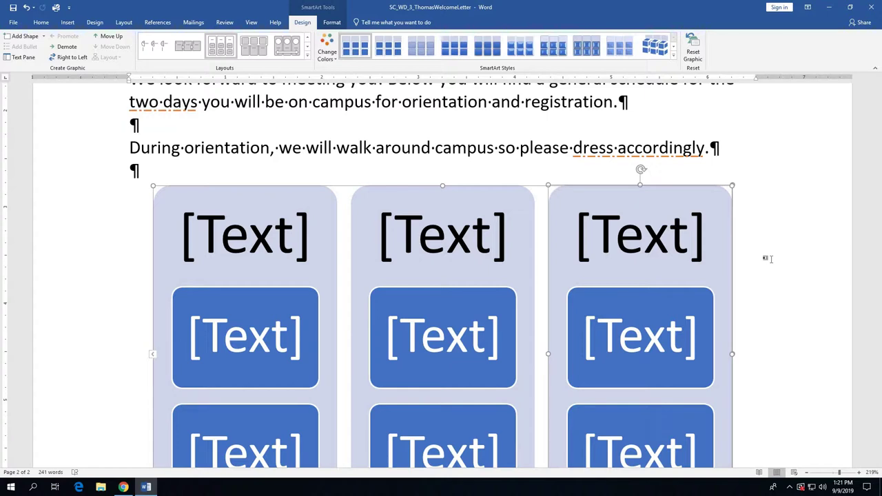
key(Delete)
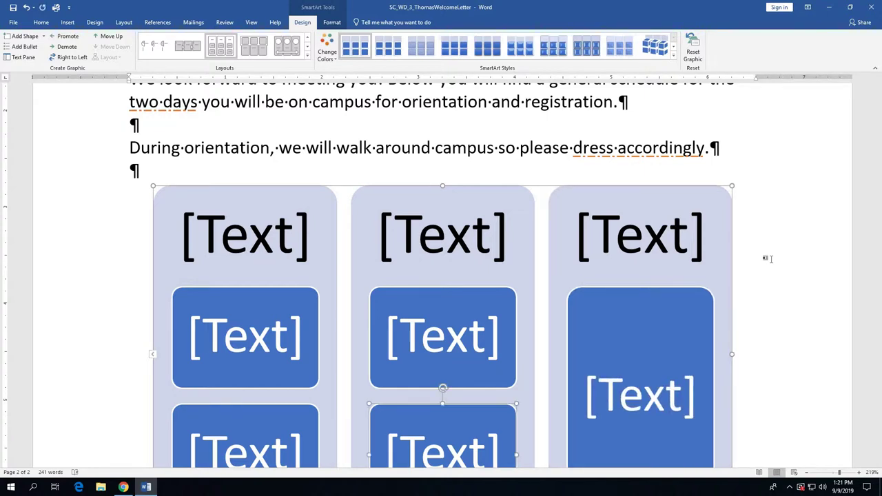
key(Delete)
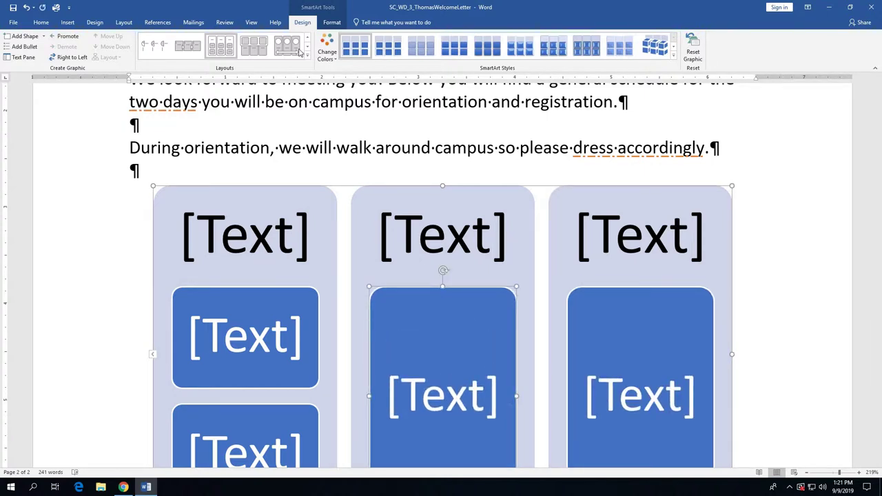
click(27, 8)
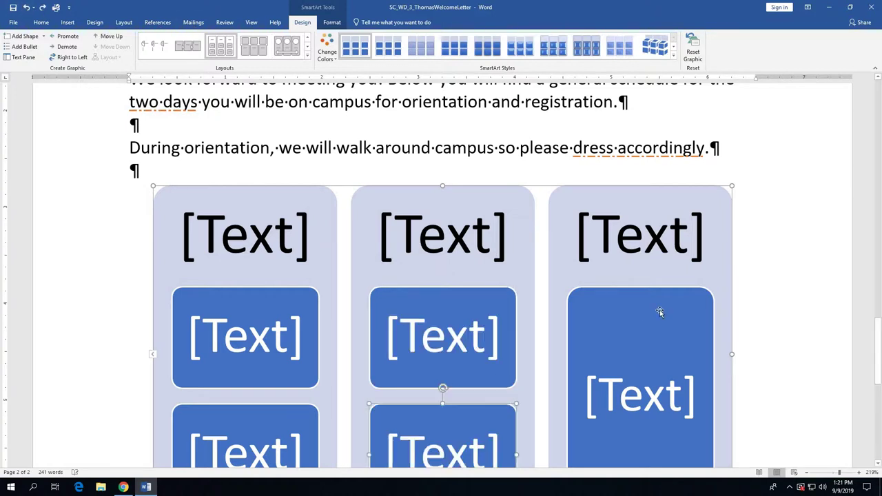
click(671, 311)
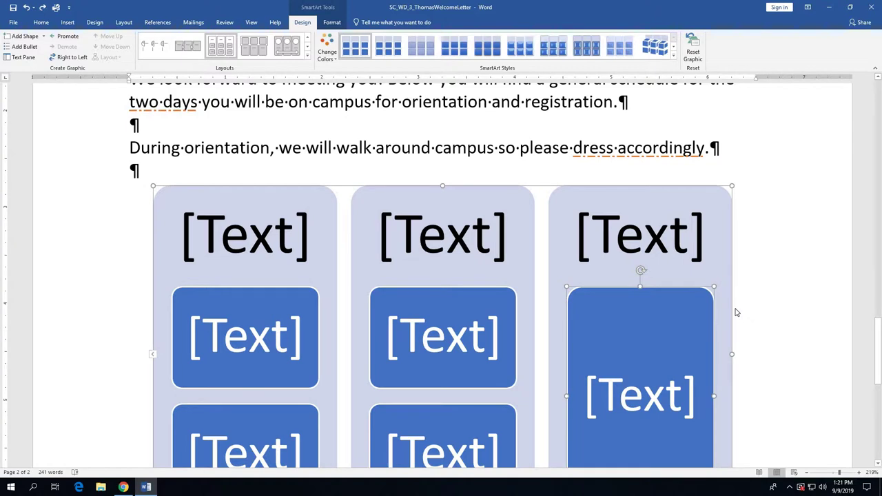
key(Delete)
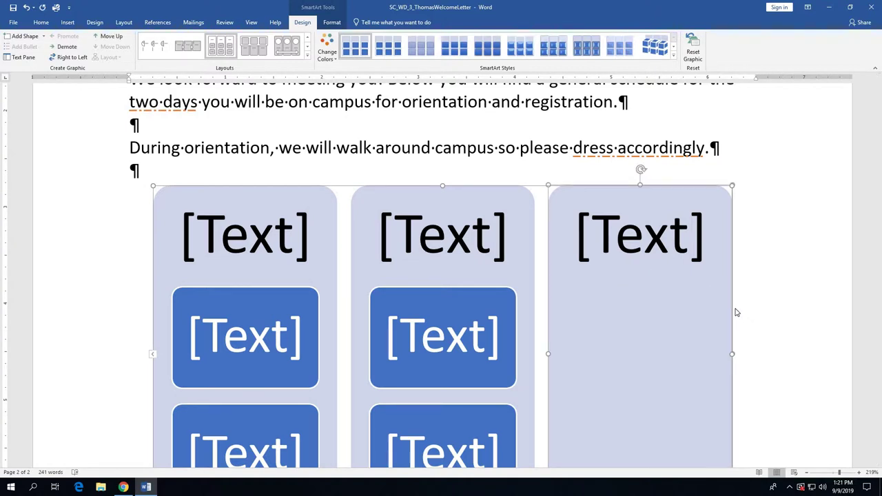
key(Delete)
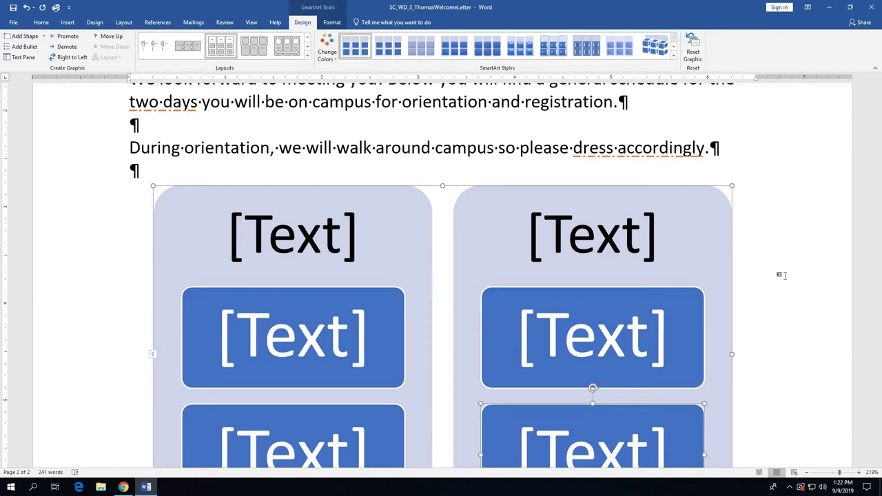
Enter "Day 1" as the first column's heading and "Check-in (9:00-10:00)" in the box beneath it
click(309, 239)
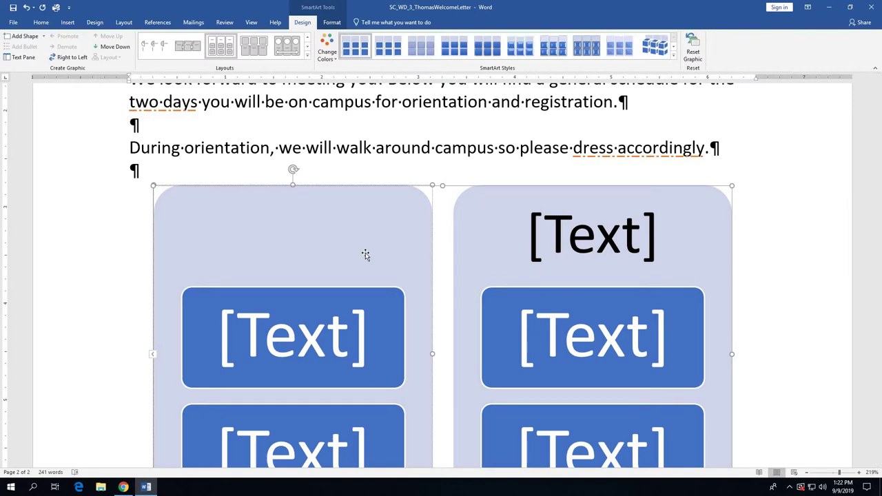
text(Day 1)
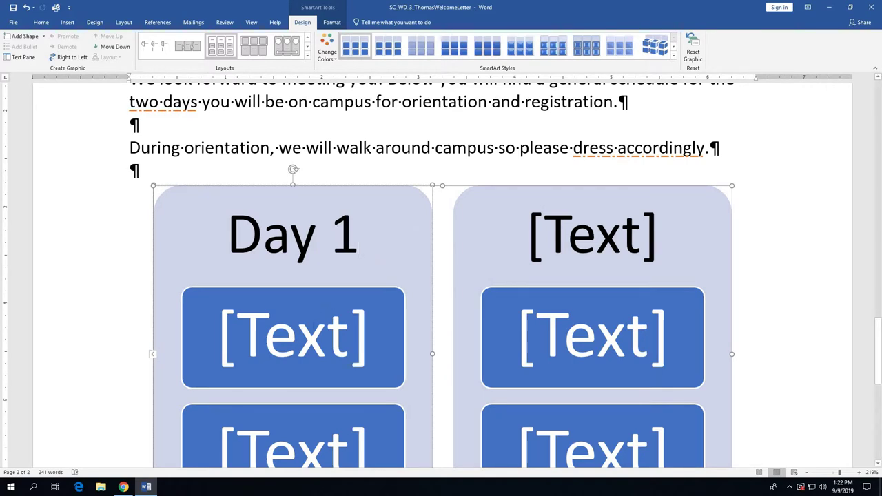
click(312, 328)
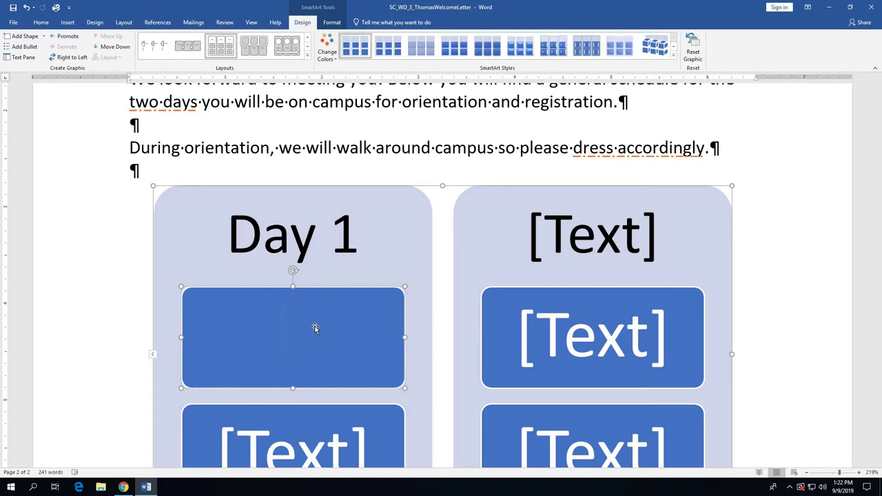
text(Che)
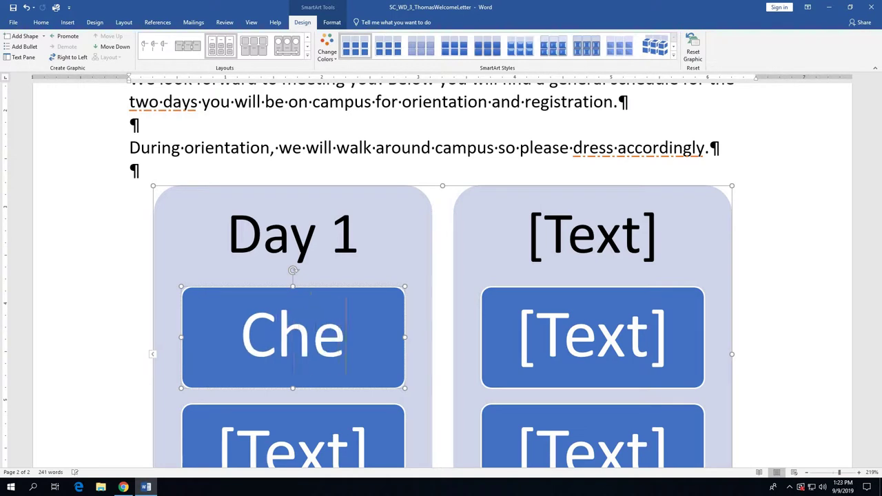
text(ck-i)
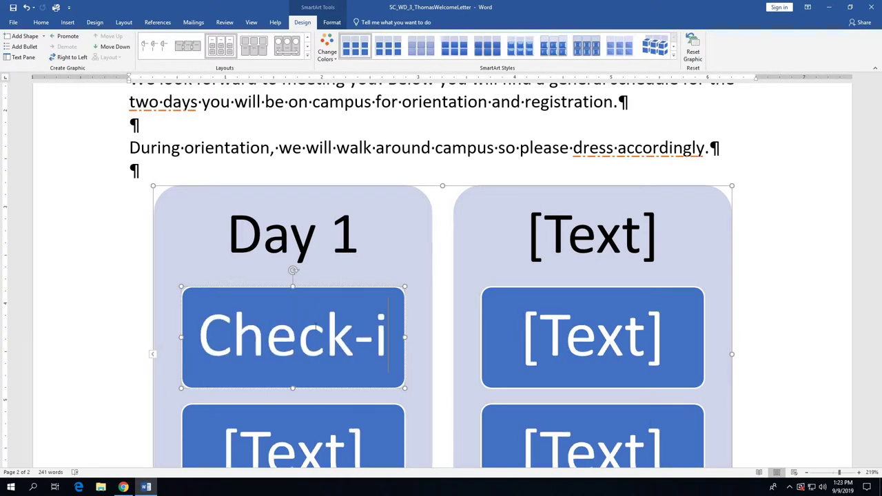
text(n ()
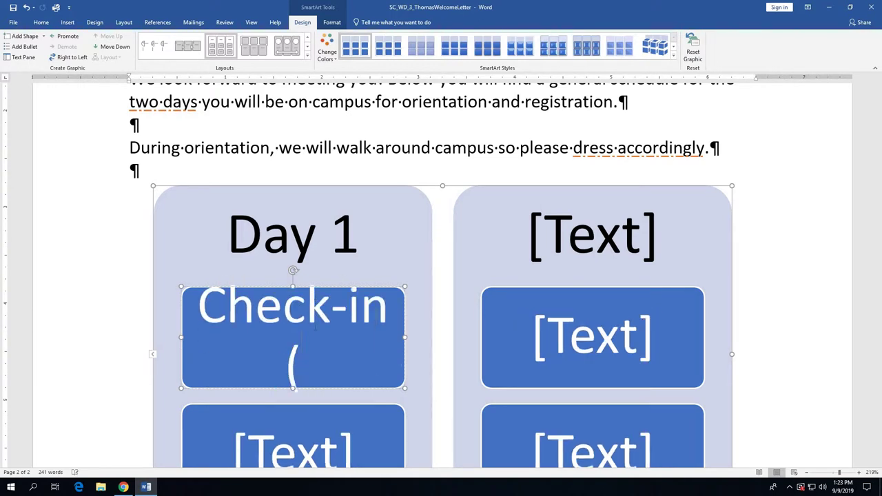
text(9:)
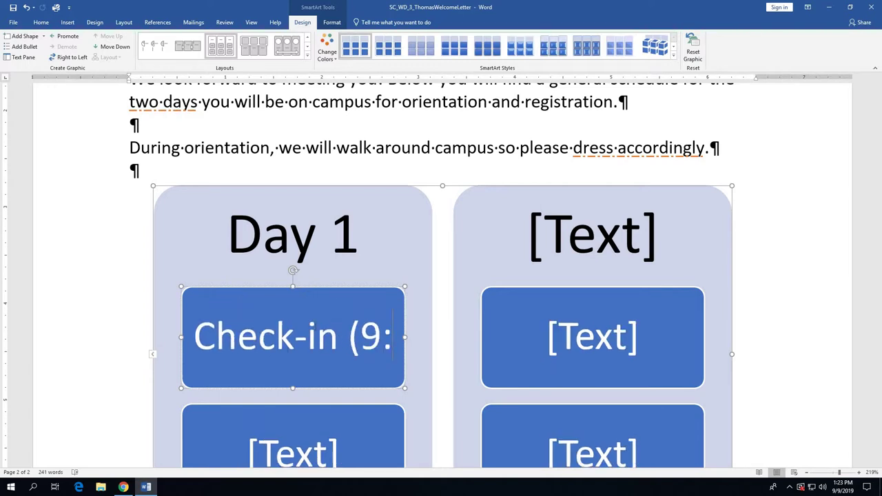
text(00)
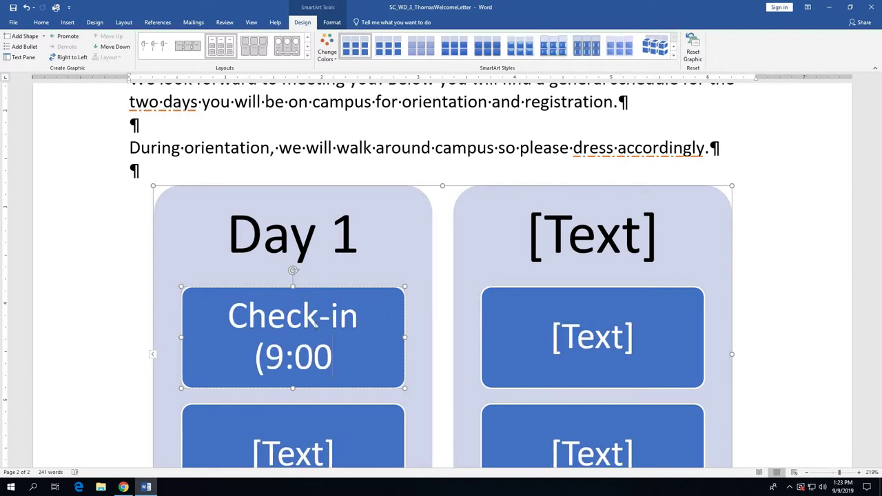
text(-10)
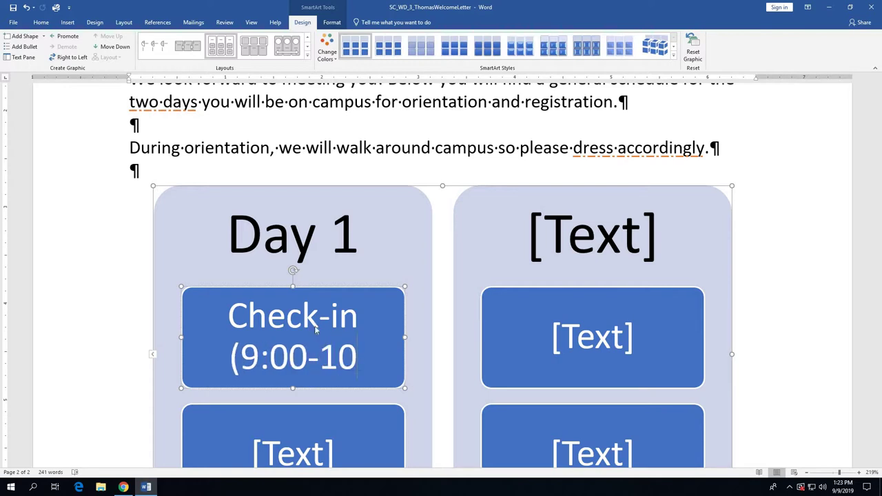
text(:00))
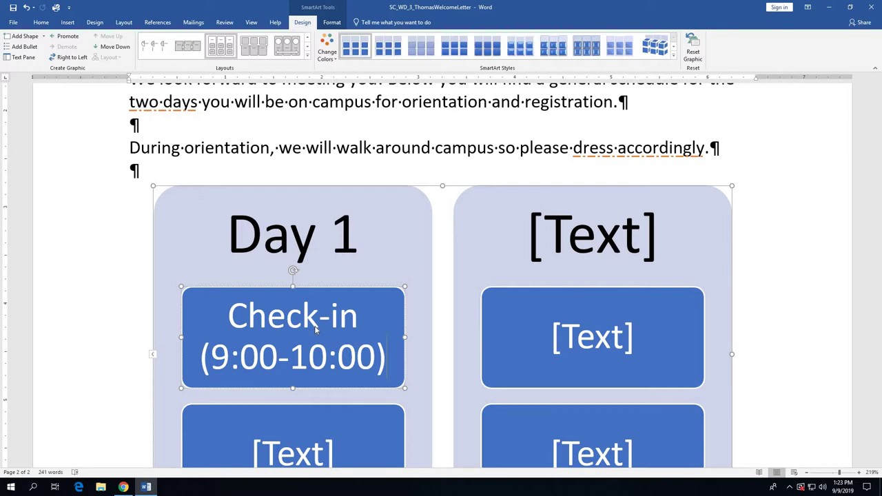
Select the second box in the Day 1 column
scroll(316, 330, down, 1)
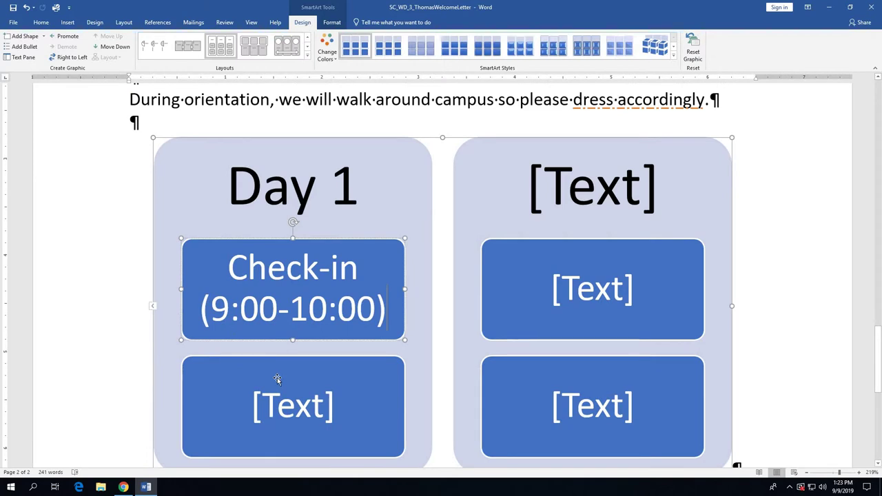
click(277, 379)
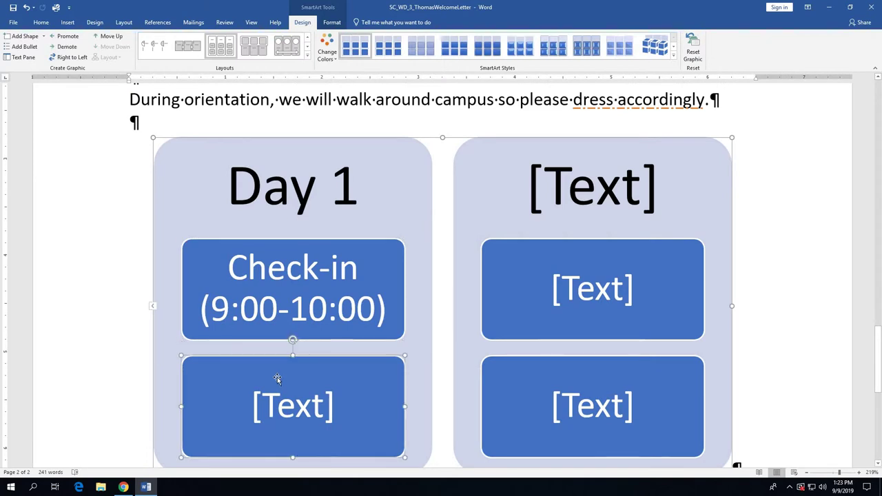